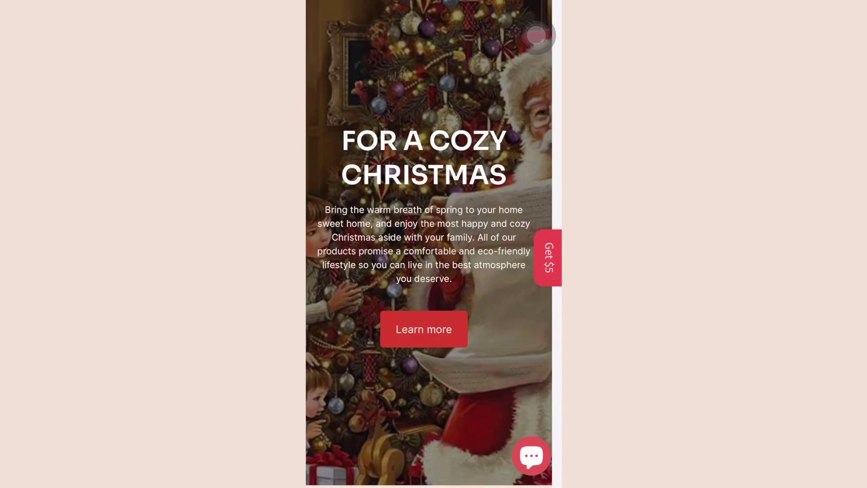
pyautogui.scroll(-1, 536, 36)
pyautogui.scroll(-2, 536, 35)
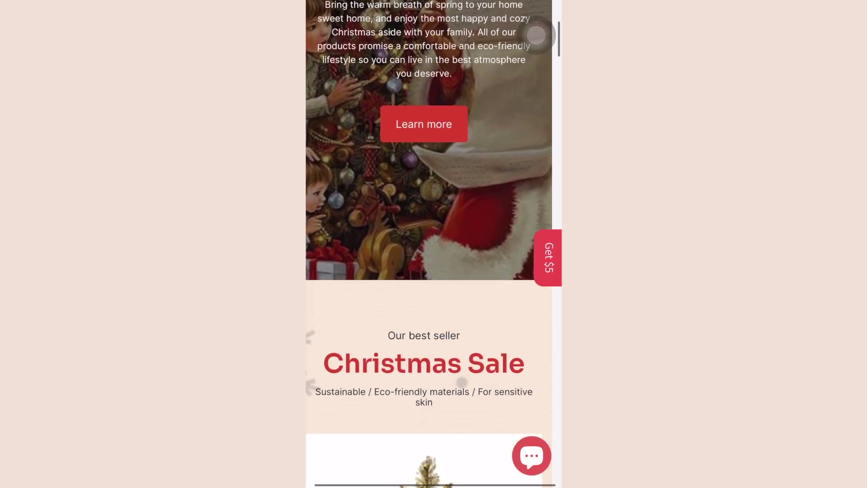
pyautogui.scroll(-2, 537, 35)
pyautogui.scroll(-2, 536, 36)
pyautogui.scroll(-2, 536, 35)
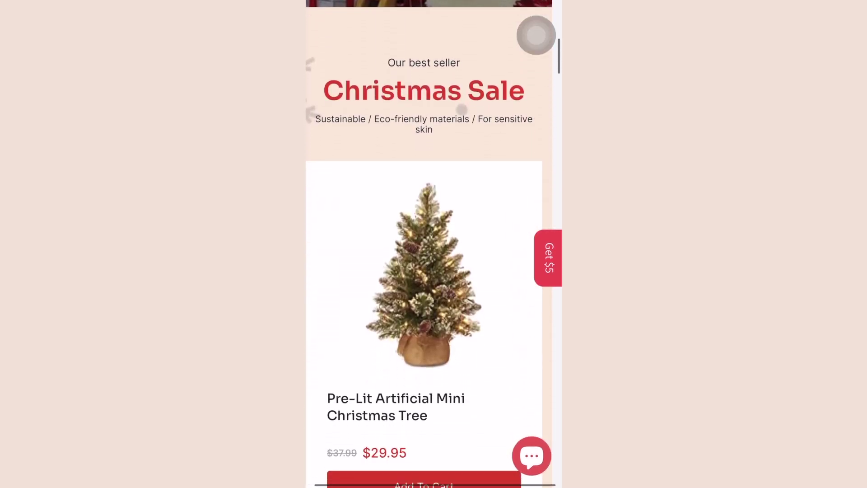
pyautogui.hscroll(2, 429, 244)
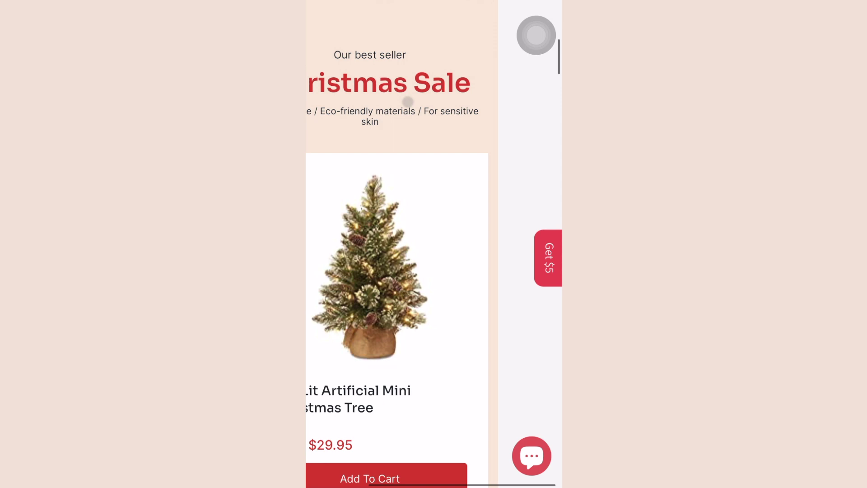
pyautogui.hscroll(-3, 429, 245)
pyautogui.hscroll(-2, 429, 244)
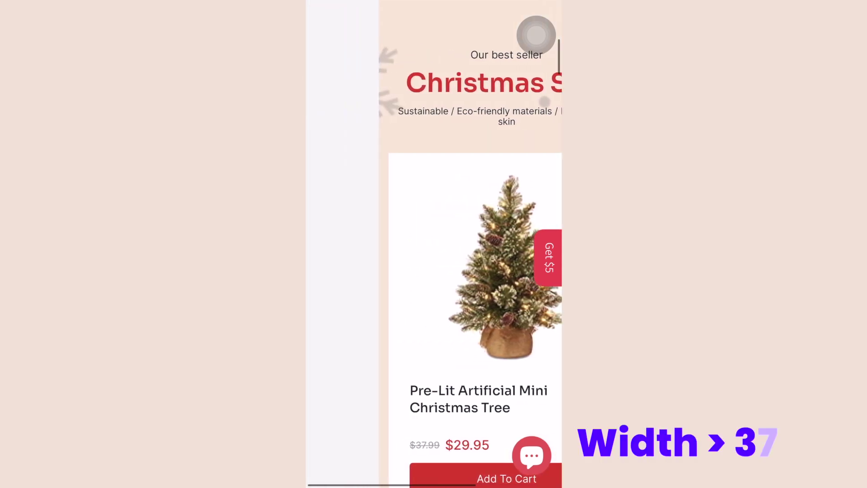
pyautogui.hscroll(3, 429, 245)
pyautogui.hscroll(2, 429, 244)
pyautogui.hscroll(-3, 429, 243)
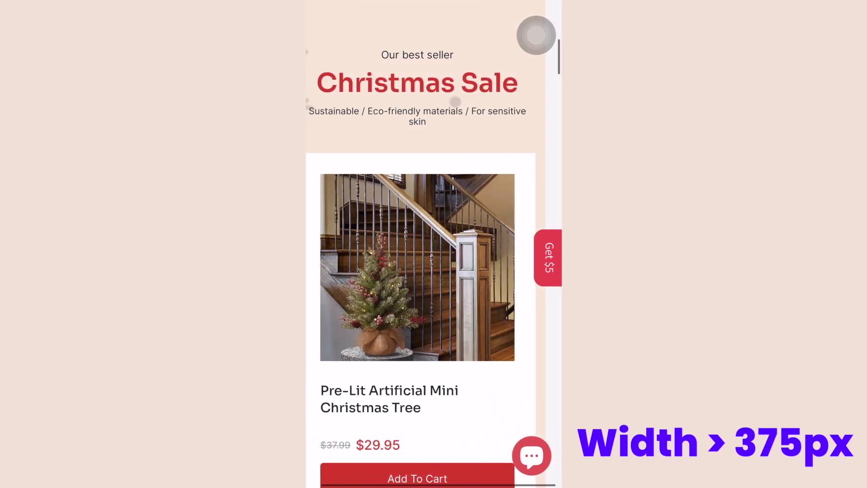
pyautogui.scroll(-2, 424, 244)
pyautogui.scroll(-1, 425, 244)
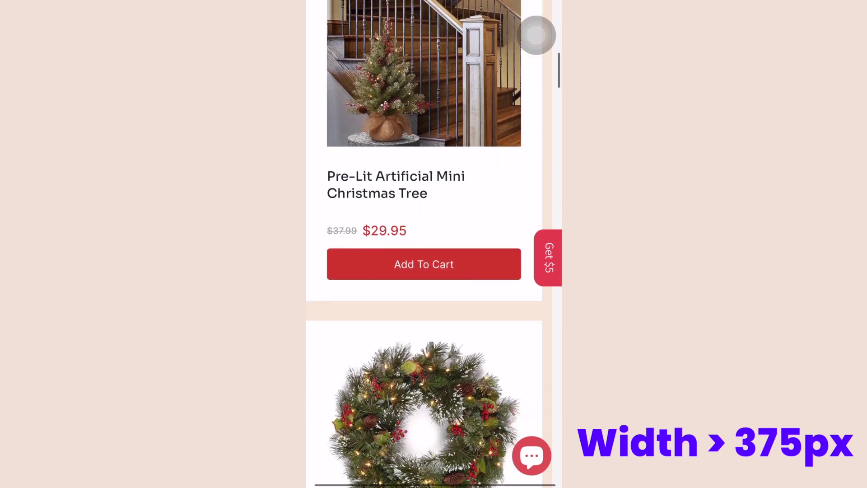
pyautogui.scroll(-1, 424, 244)
pyautogui.scroll(-2, 424, 244)
pyautogui.scroll(-1, 536, 35)
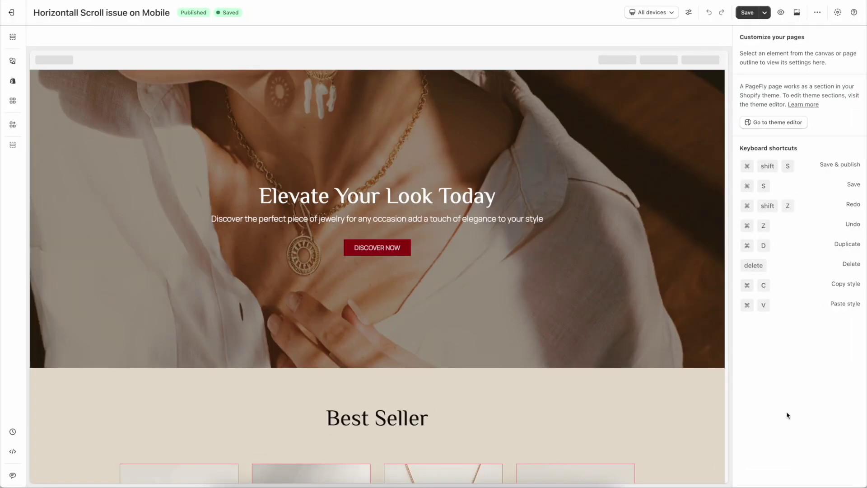
# Paste overflow-x hidden CSS rules for the page and sections into Custom CSS.
pyautogui.click(13, 453)
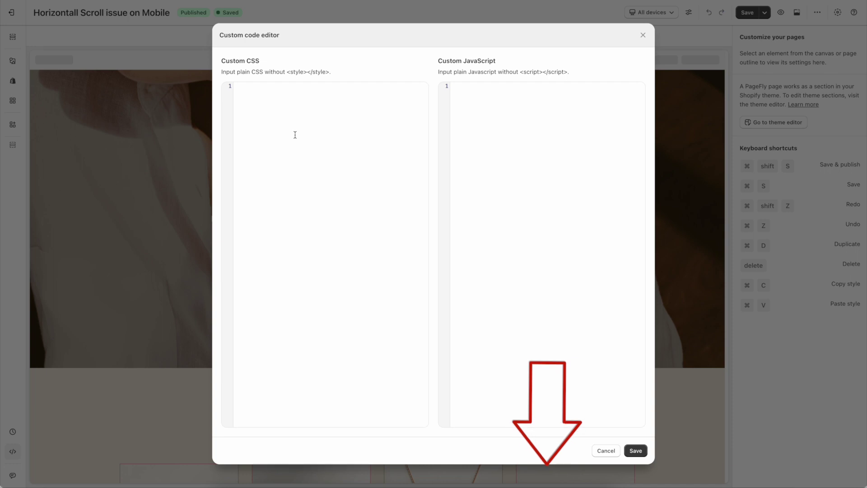
pyautogui.hotkey('ctrl', 'v')
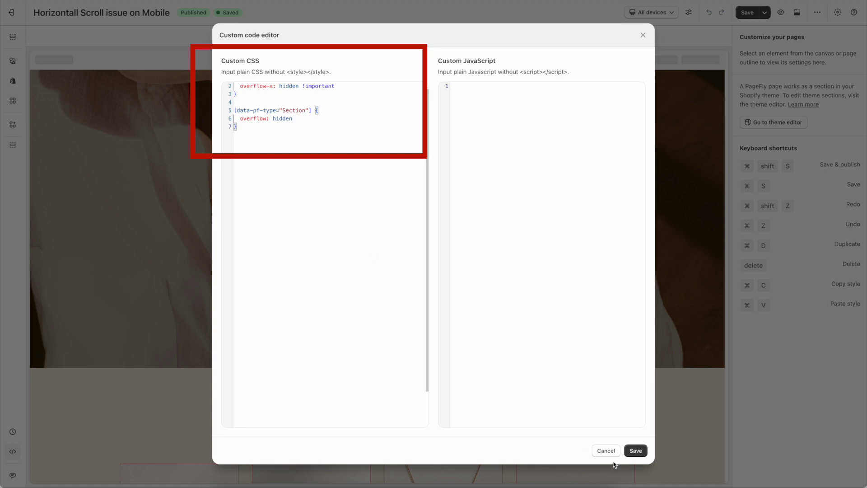
# Save the custom CSS, close the code editor, and Save & Publish the page.
pyautogui.click(634, 451)
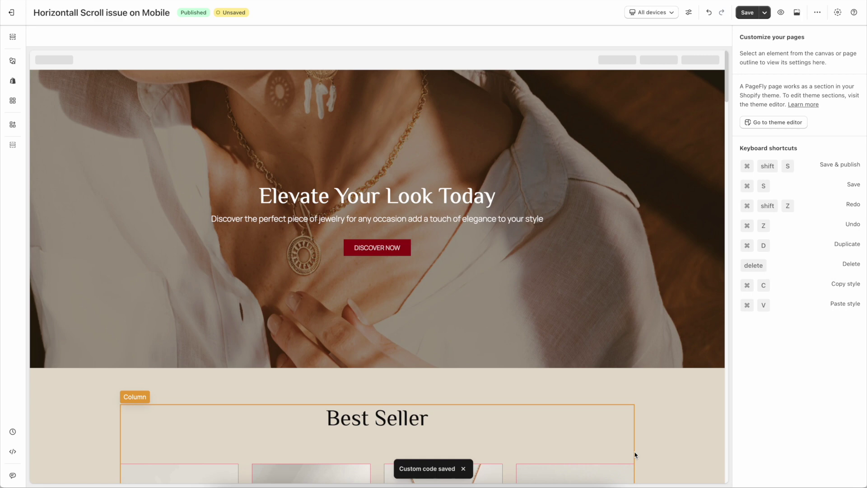
pyautogui.click(763, 12)
pyautogui.click(756, 32)
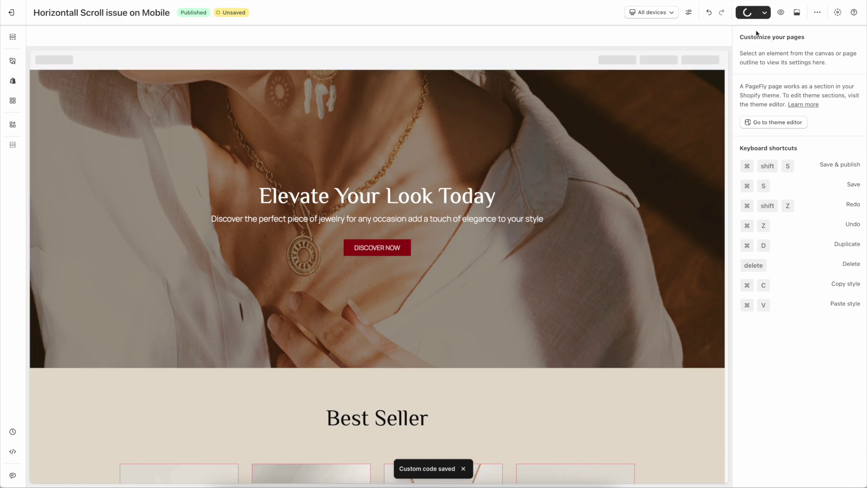